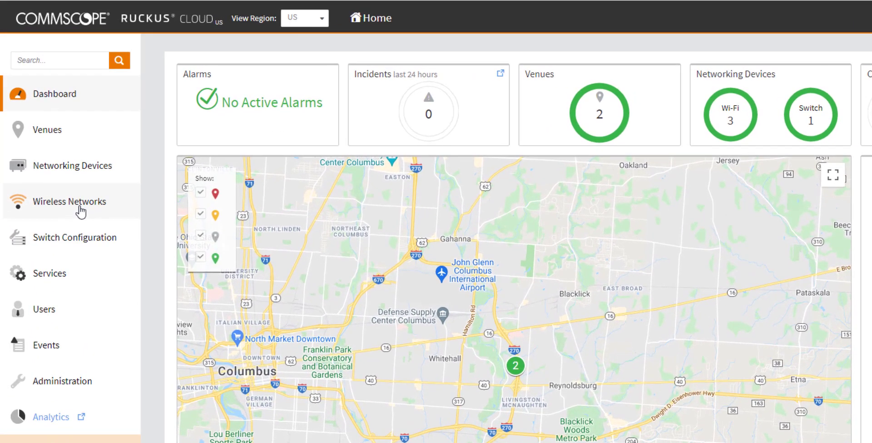
- Check the VLAN ID in the Arena wireless network's advanced settings and leave the editor without saving
{"action": "left_click", "coordinate": [65, 172]}
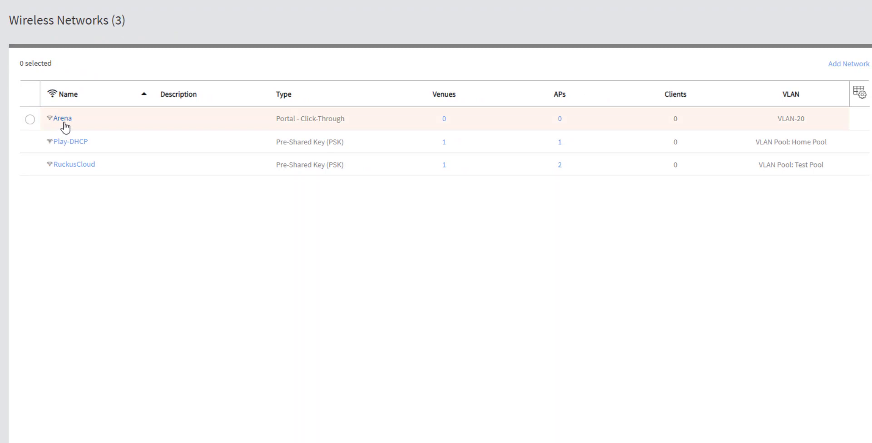
{"action": "left_click", "coordinate": [64, 122]}
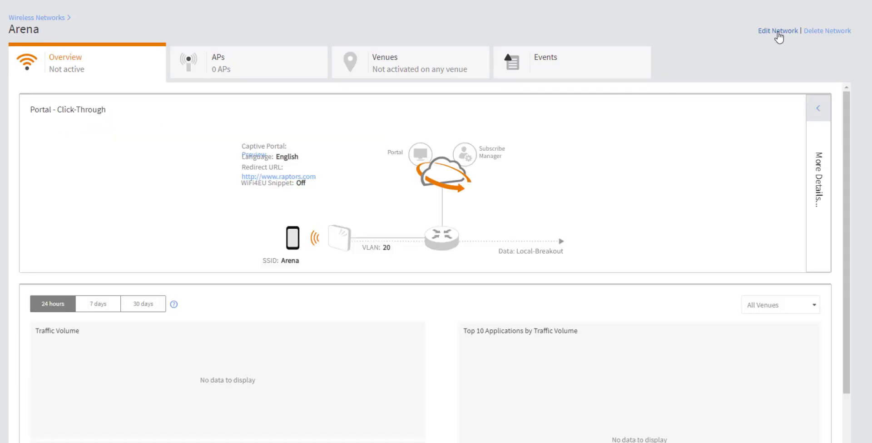
{"action": "left_click", "coordinate": [779, 32]}
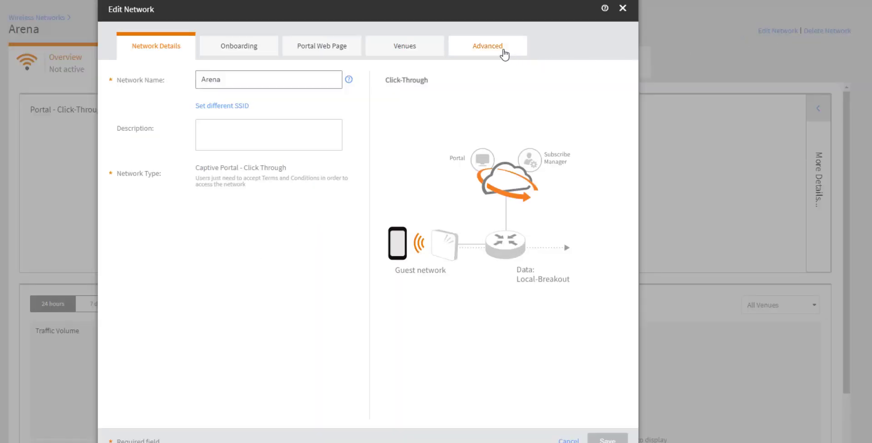
{"action": "left_click", "coordinate": [504, 53]}
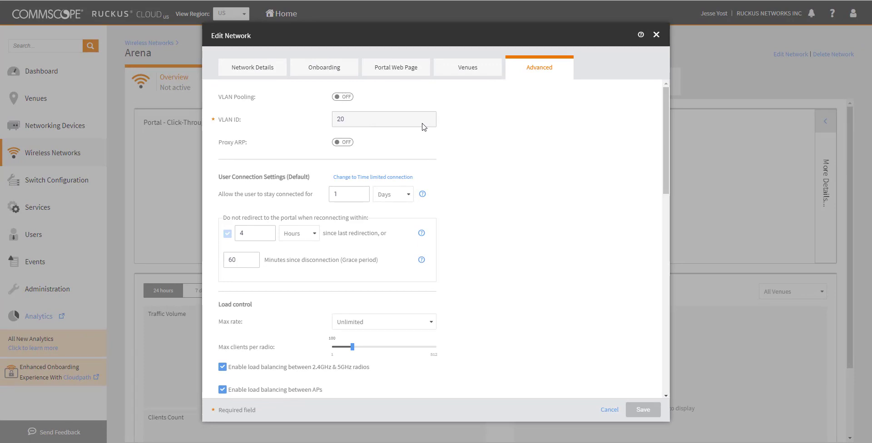
{"action": "left_click", "coordinate": [610, 410]}
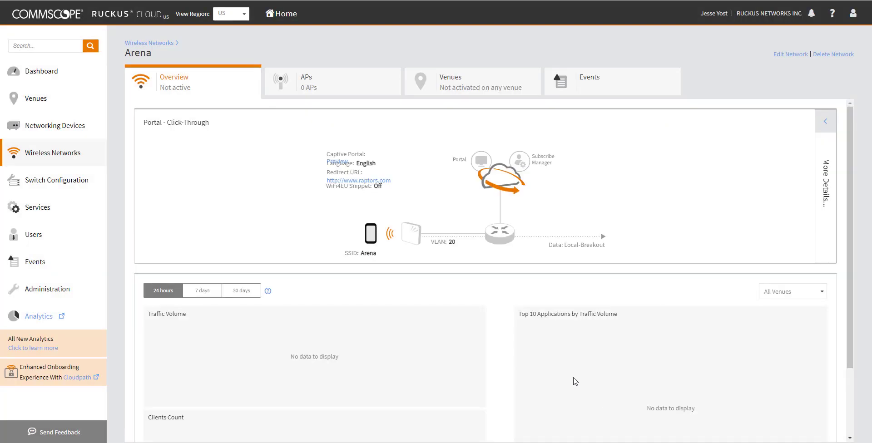
- Open the LAN port options in the Home Network venue's Wi-Fi networking settings
{"action": "left_click", "coordinate": [43, 100]}
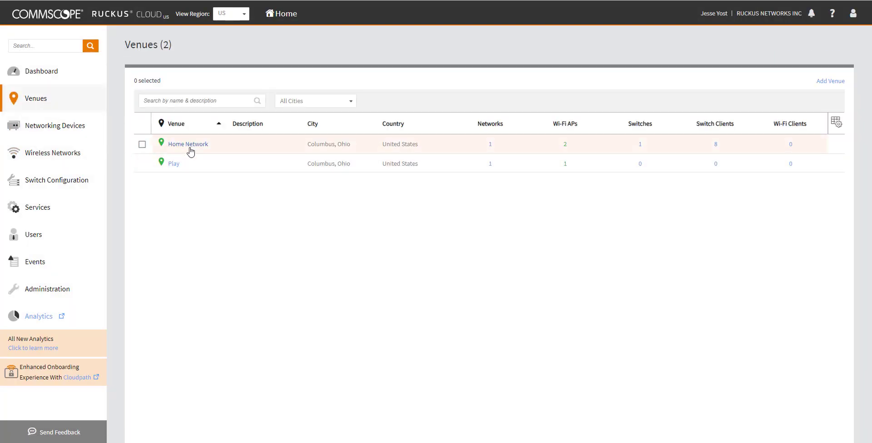
{"action": "left_click", "coordinate": [189, 147]}
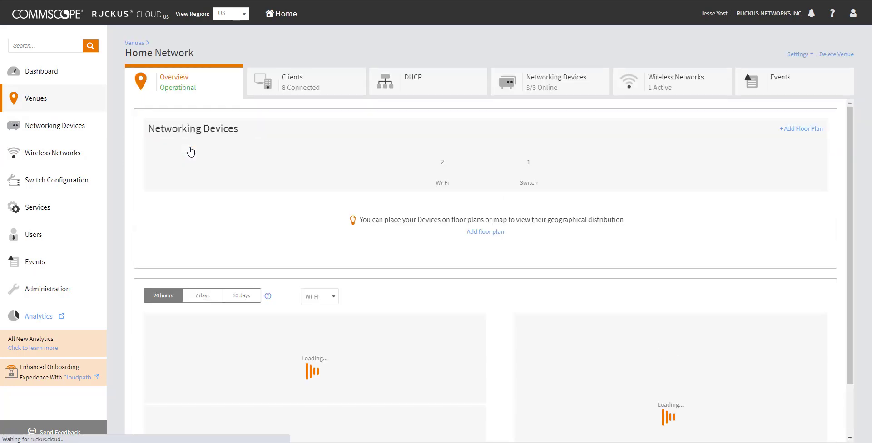
{"action": "left_click", "coordinate": [798, 54]}
{"action": "left_click", "coordinate": [785, 83]}
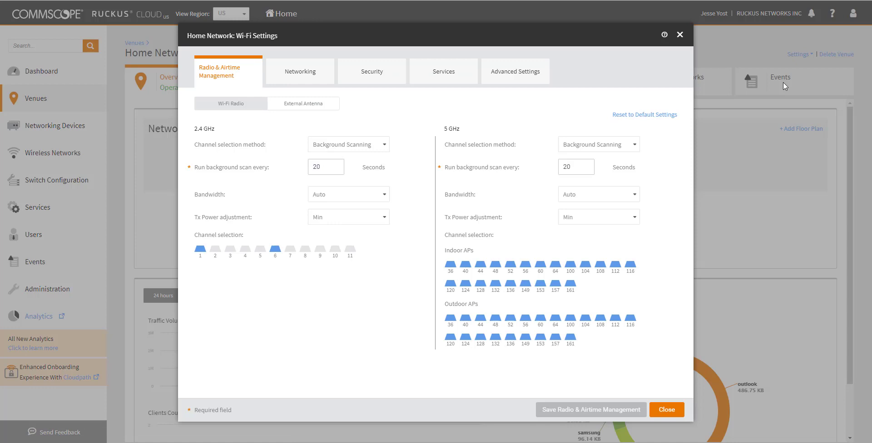
{"action": "left_click", "coordinate": [324, 78]}
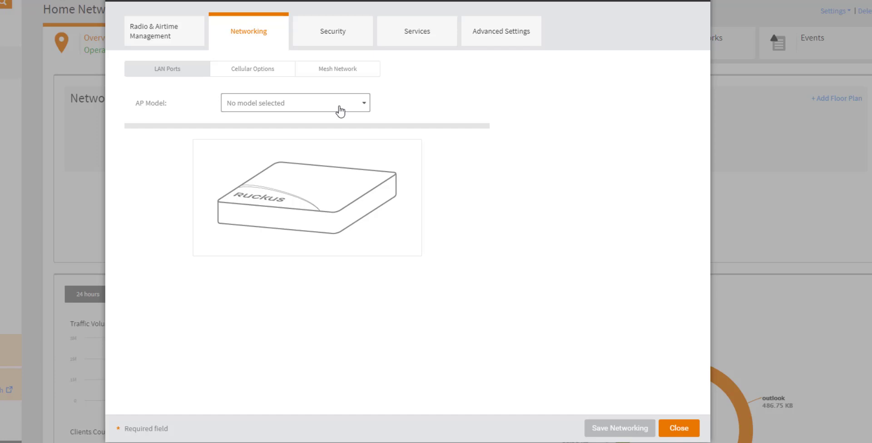
- Select the R310 access point model and examine its LAN 1 port type and VLAN settings
{"action": "left_click", "coordinate": [339, 109]}
{"action": "scroll", "coordinate": [298, 142], "scroll_direction": "down", "scroll_amount": 3}
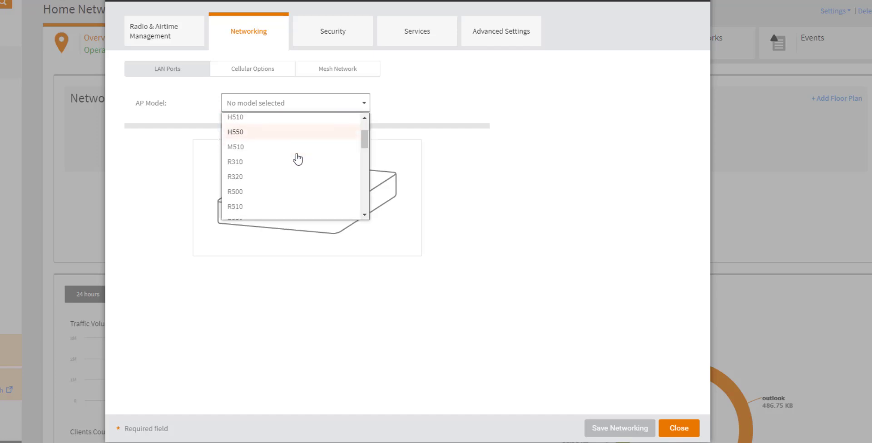
{"action": "left_click", "coordinate": [251, 159]}
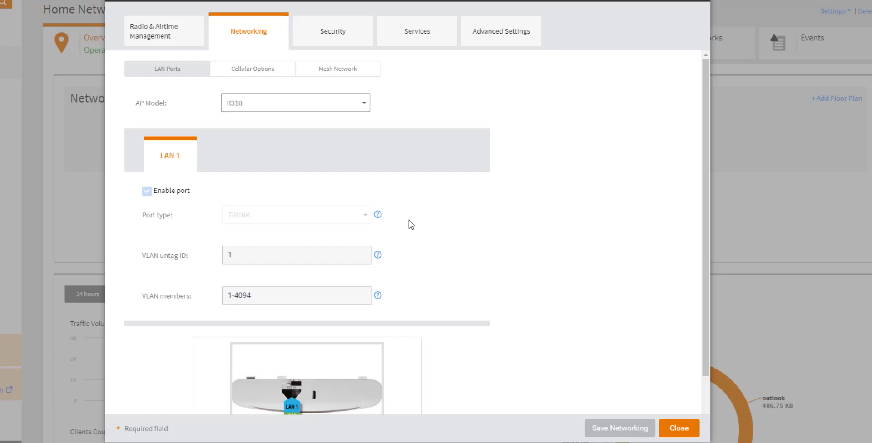
{"action": "mouse_move", "coordinate": [382, 214]}
{"action": "scroll", "coordinate": [445, 248], "scroll_direction": "down", "scroll_amount": 1}
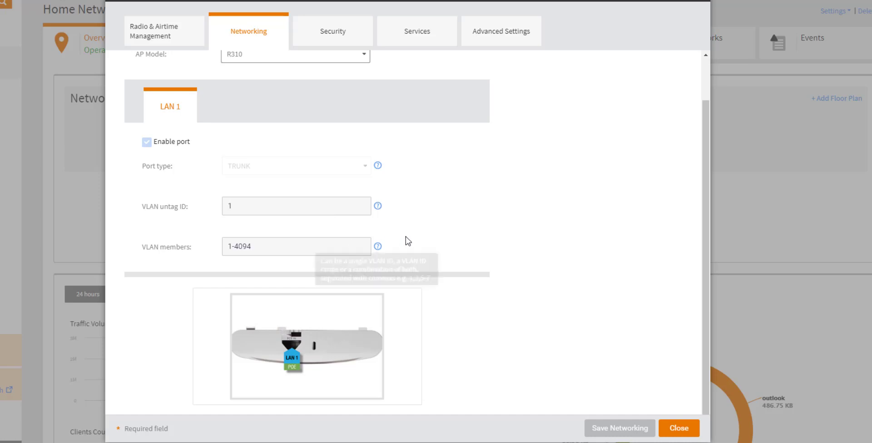
{"action": "scroll", "coordinate": [453, 234], "scroll_direction": "up", "scroll_amount": 1}
- Switch the AP model to H550 and view the port types available for LAN 1
{"action": "left_click", "coordinate": [351, 109]}
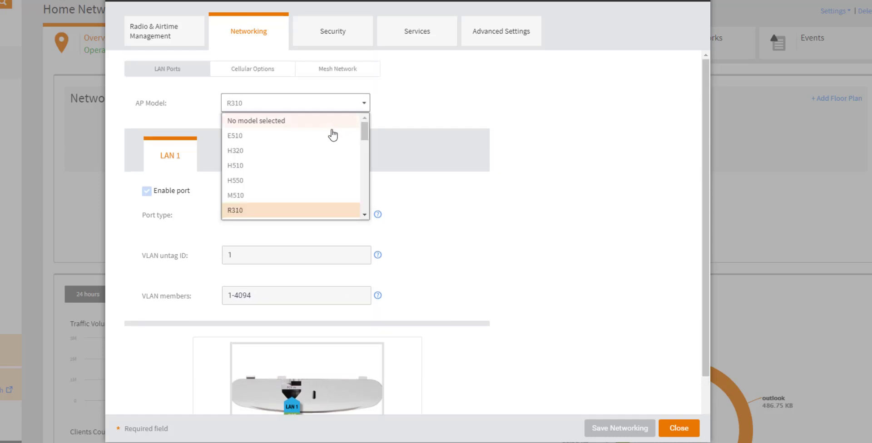
{"action": "left_click", "coordinate": [320, 182]}
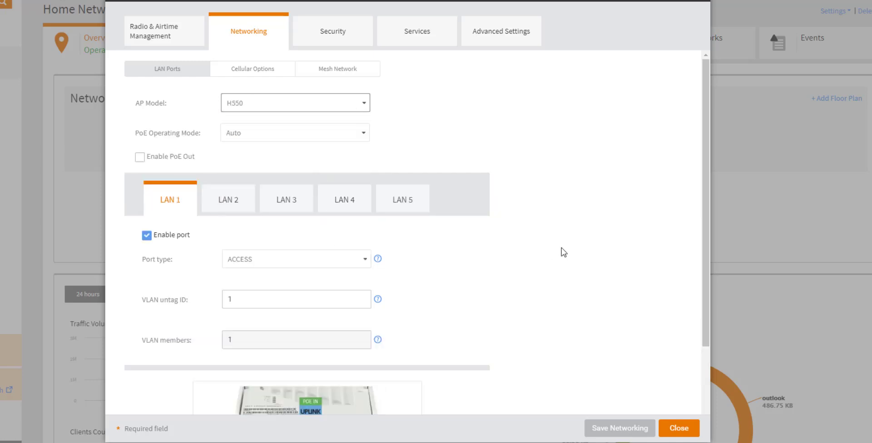
{"action": "scroll", "coordinate": [545, 246], "scroll_direction": "down", "scroll_amount": 2}
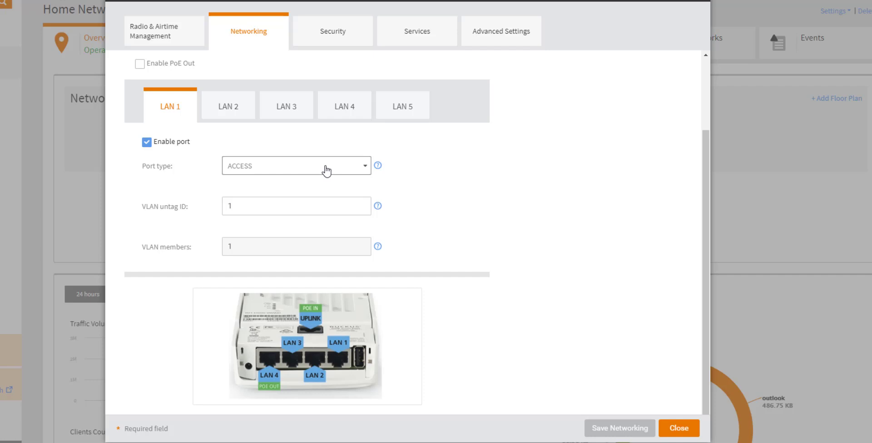
{"action": "left_click", "coordinate": [327, 172]}
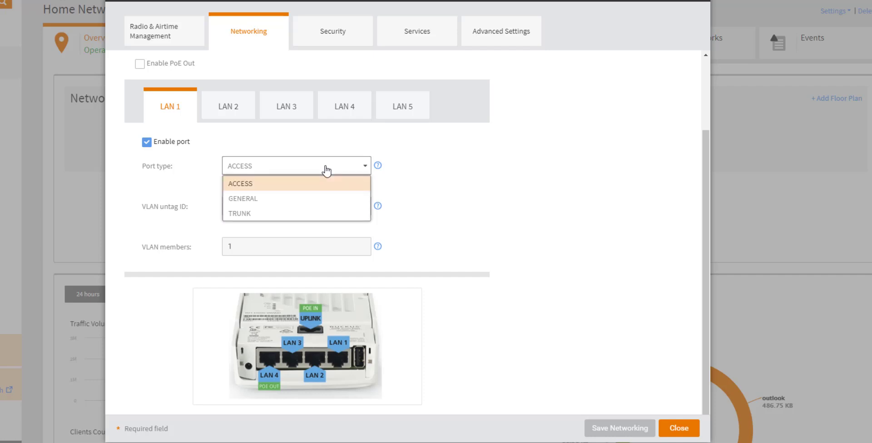
{"action": "left_click", "coordinate": [500, 152]}
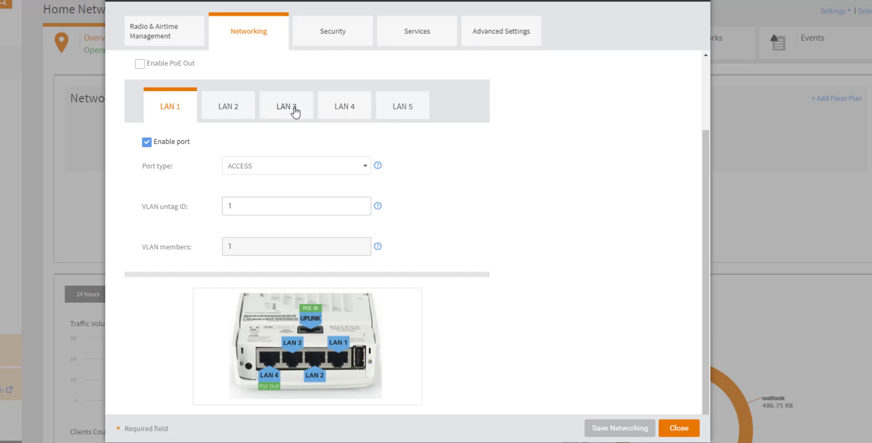
- Review the H550's LAN 2 to LAN 5 port settings, return to LAN 1 and close the Wi-Fi settings without saving
{"action": "left_click", "coordinate": [235, 117]}
{"action": "left_click", "coordinate": [292, 111]}
{"action": "left_click", "coordinate": [352, 109]}
{"action": "left_click", "coordinate": [403, 109]}
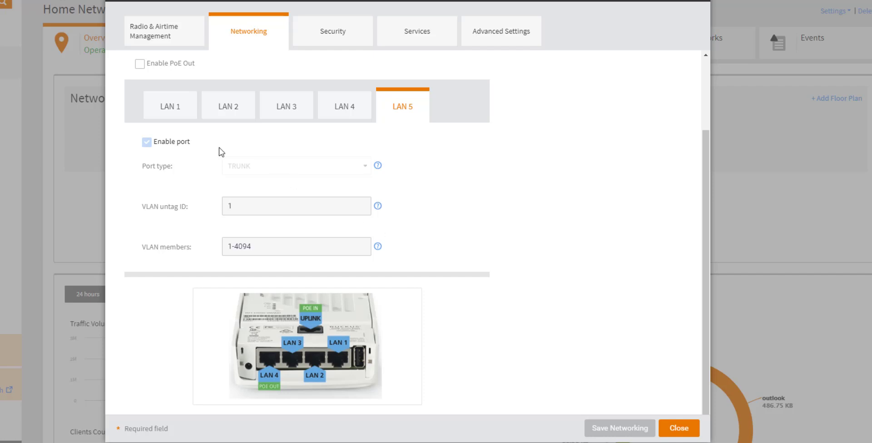
{"action": "left_click", "coordinate": [165, 105]}
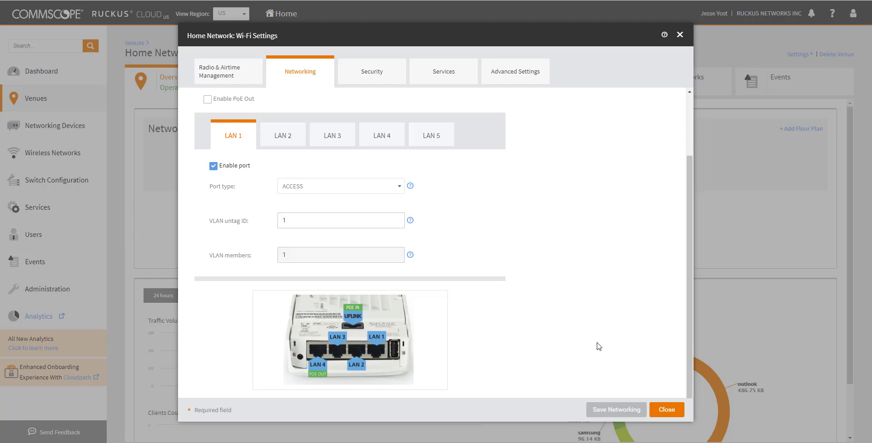
{"action": "left_click", "coordinate": [673, 412]}
- Inspect the VLANs assigned to the Home Pool VLAN pool and leave its editor without saving
{"action": "left_click", "coordinate": [66, 211]}
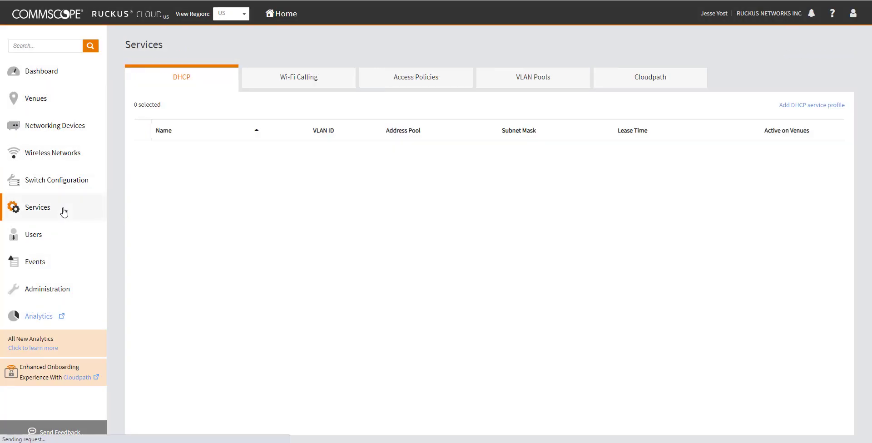
{"action": "left_click", "coordinate": [537, 82]}
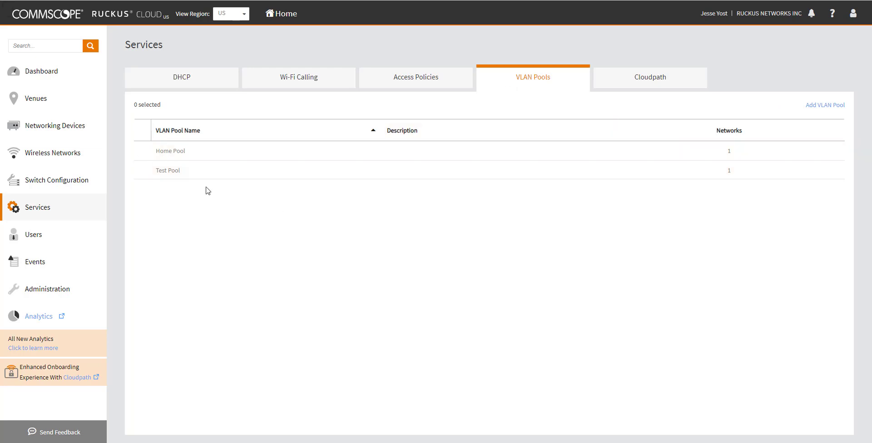
{"action": "left_click", "coordinate": [164, 155]}
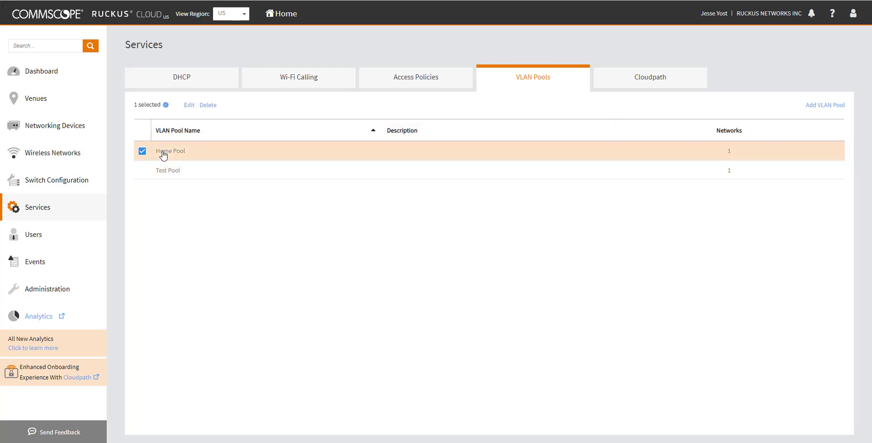
{"action": "left_click", "coordinate": [190, 108]}
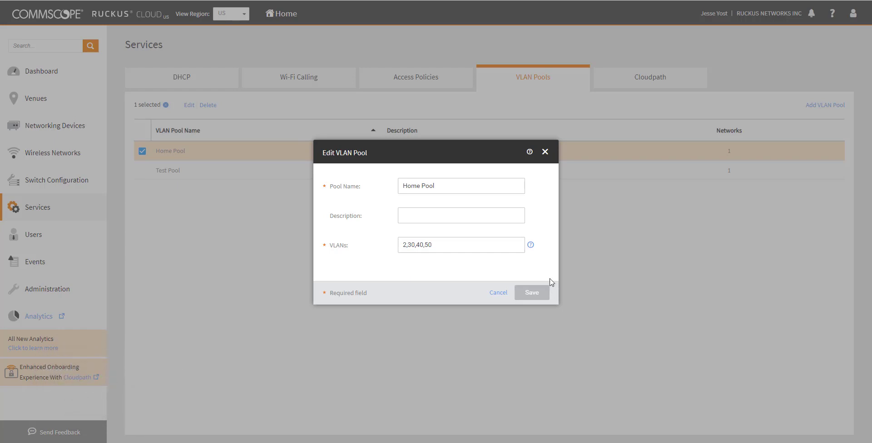
{"action": "left_click", "coordinate": [500, 296]}
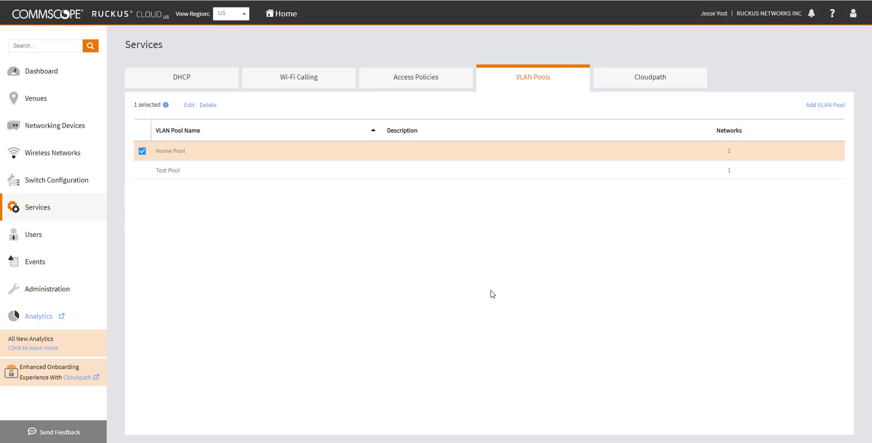
- Set the Play-DHCP wireless network to use VLAN pooling with Home Pool in its advanced settings, and save the network
{"action": "left_click", "coordinate": [64, 159]}
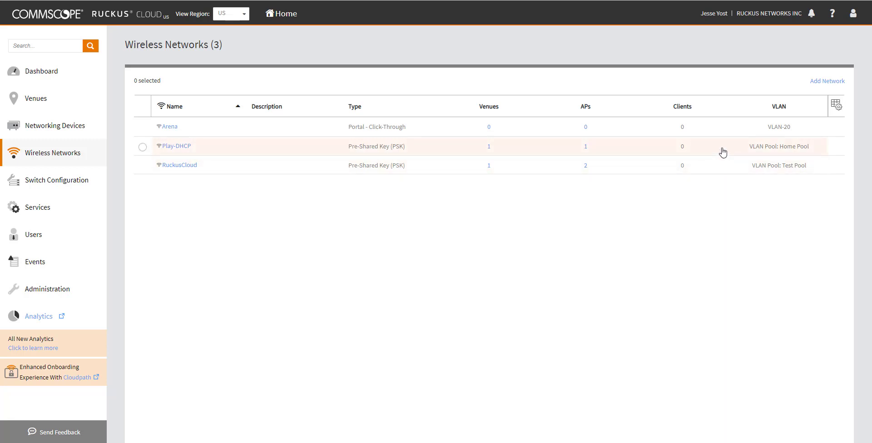
{"action": "left_click", "coordinate": [182, 147]}
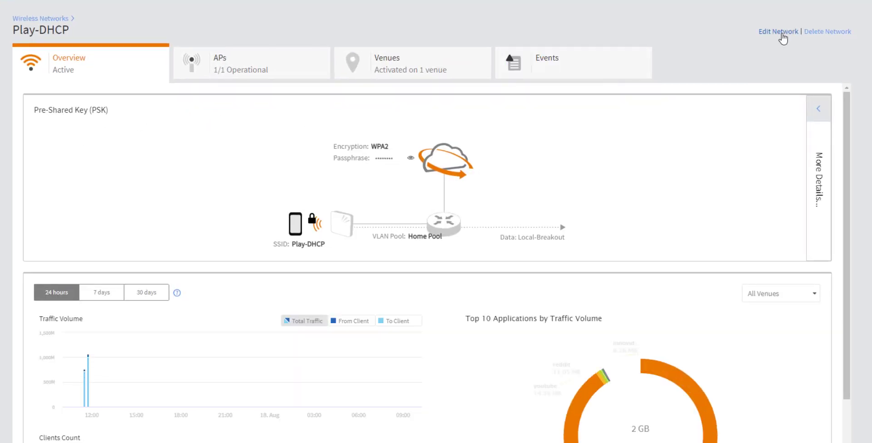
{"action": "left_click", "coordinate": [779, 32]}
{"action": "left_click", "coordinate": [424, 50]}
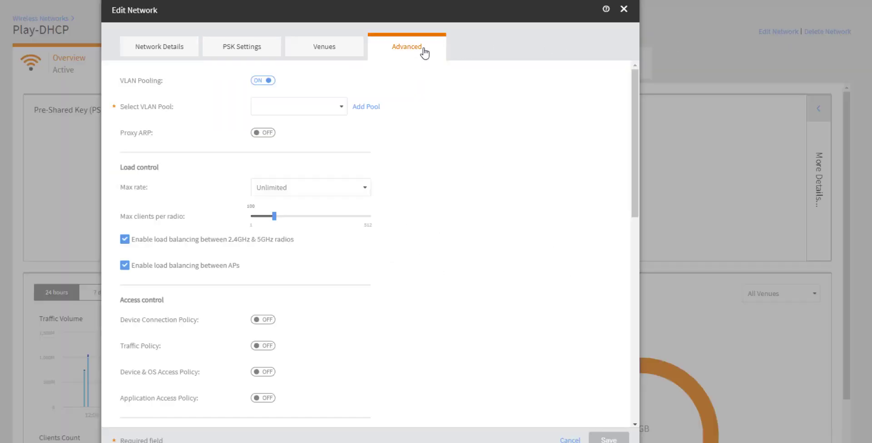
{"action": "left_click", "coordinate": [260, 82]}
{"action": "left_click", "coordinate": [260, 84]}
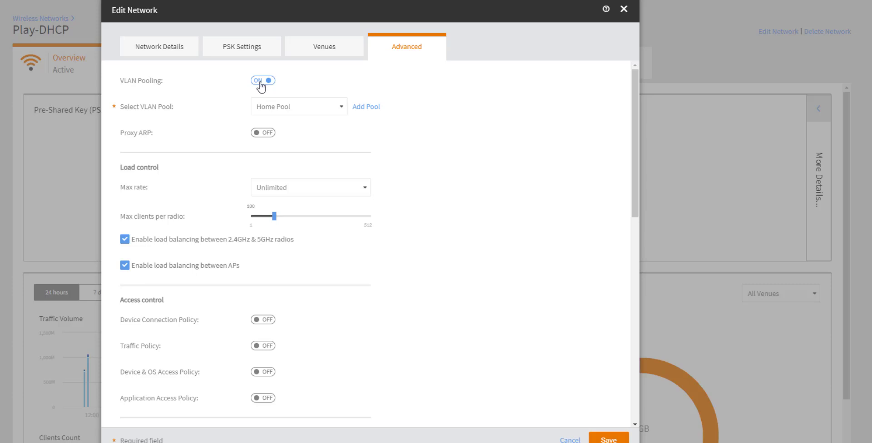
{"action": "left_click", "coordinate": [337, 110]}
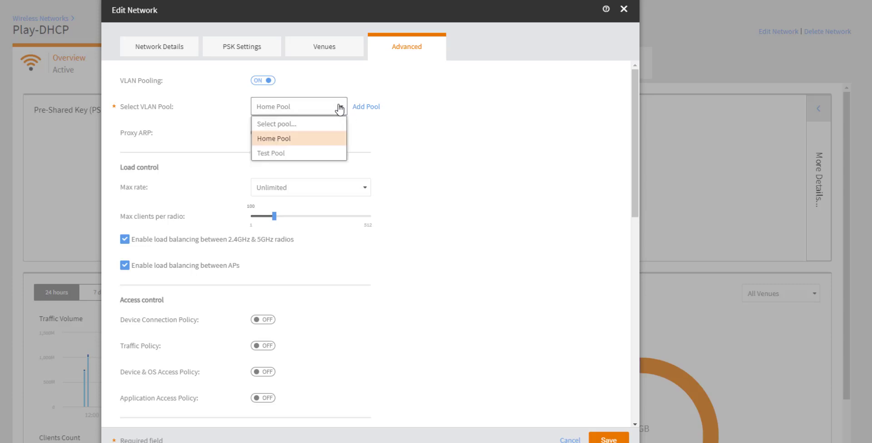
{"action": "left_click", "coordinate": [298, 142]}
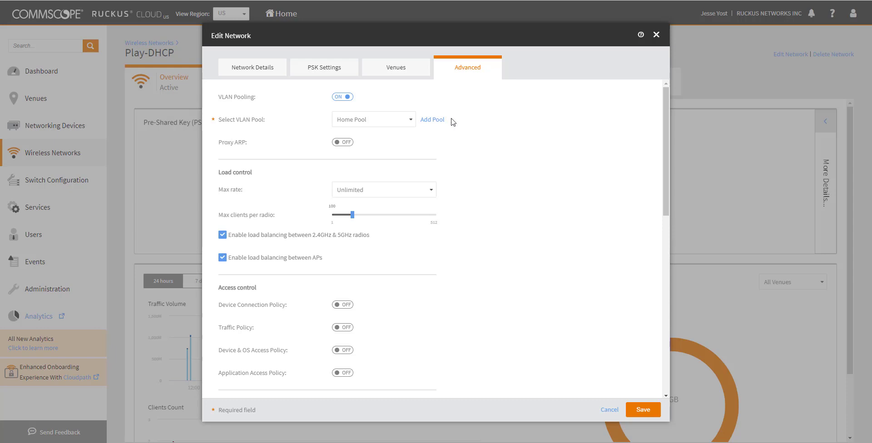
{"action": "left_click", "coordinate": [649, 414]}
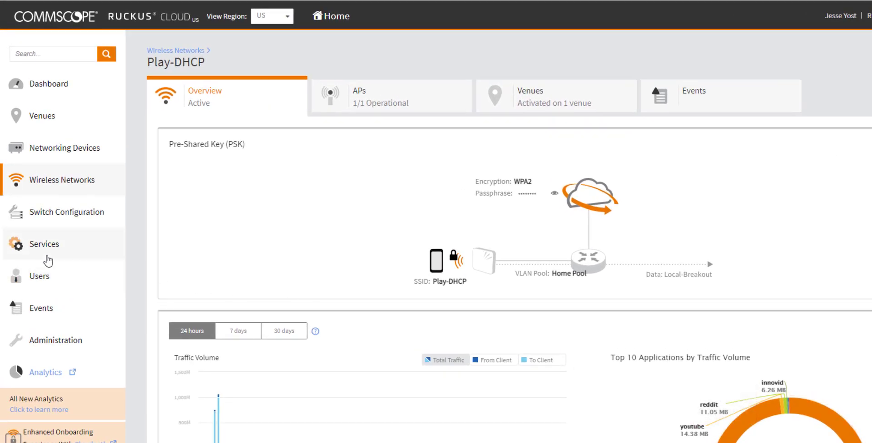
- Review the fields for a new DHCP service profile and cancel without creating one
{"action": "left_click", "coordinate": [43, 250]}
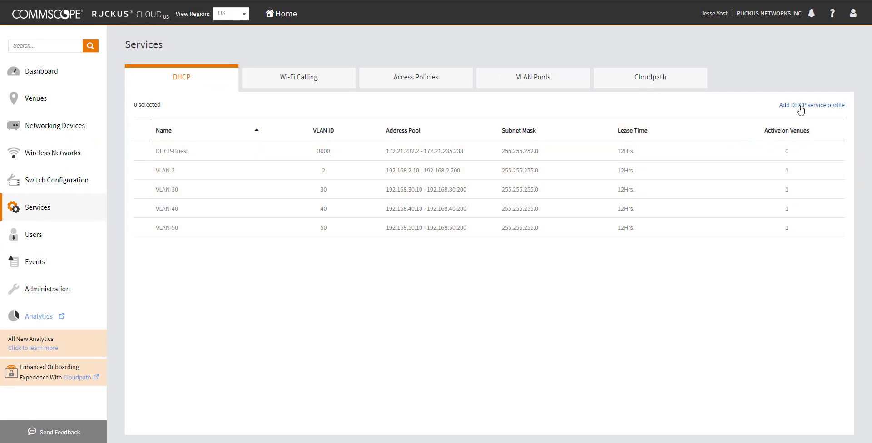
{"action": "left_click", "coordinate": [801, 109]}
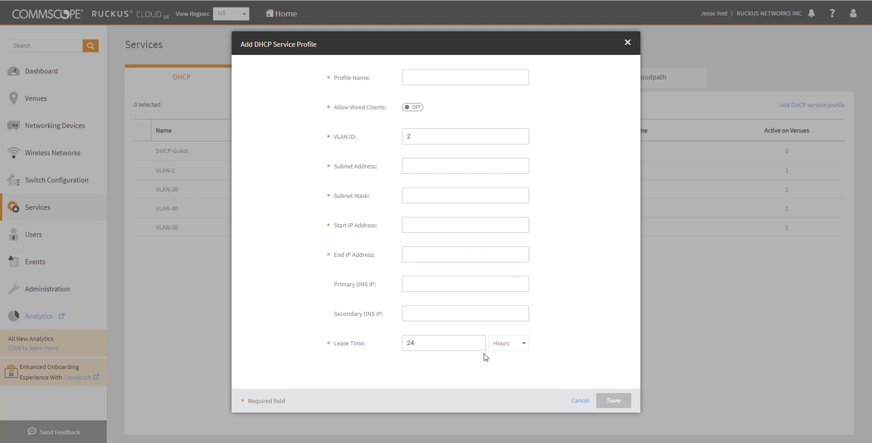
{"action": "left_click", "coordinate": [579, 402]}
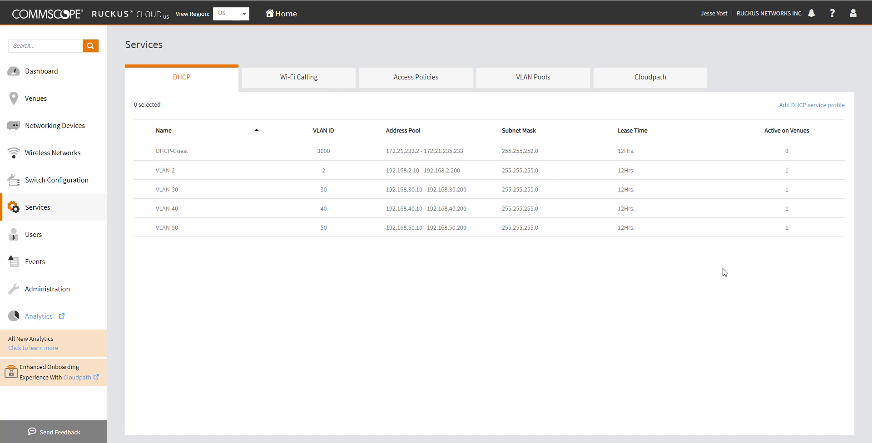
- Open the Play venue's DHCP service details and bring up its DHCP service management
{"action": "left_click", "coordinate": [42, 109]}
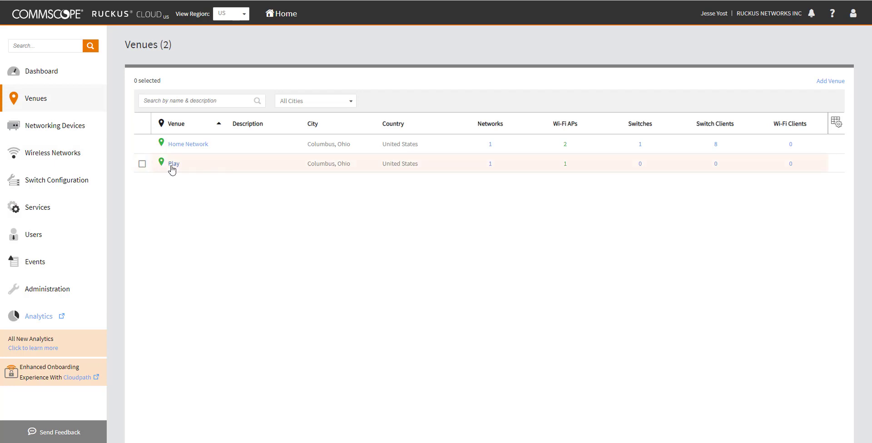
{"action": "left_click", "coordinate": [173, 165]}
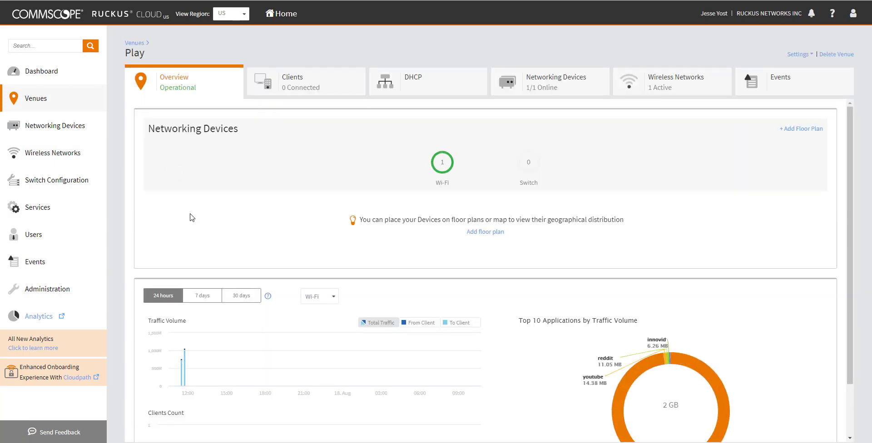
{"action": "left_click", "coordinate": [444, 89]}
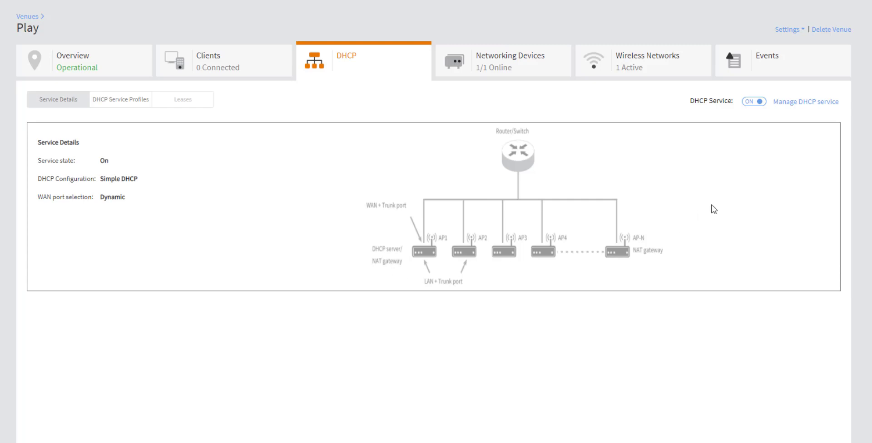
{"action": "left_click", "coordinate": [808, 103]}
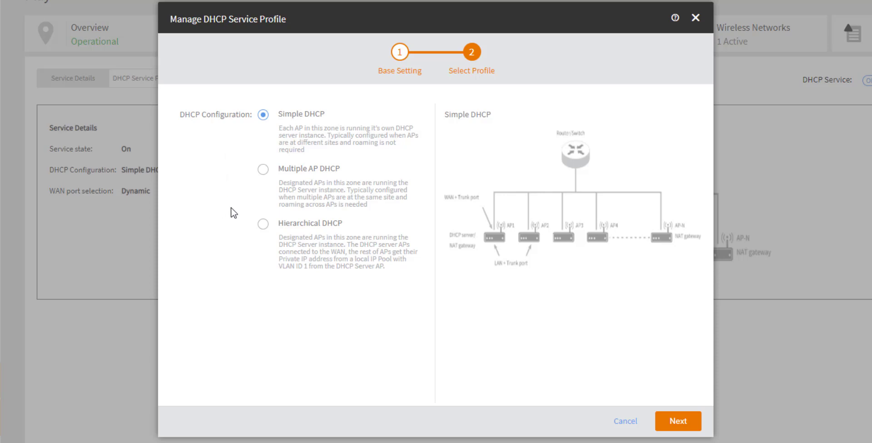
- Compare the Multiple AP and Hierarchical DHCP configurations, return to Simple DHCP and review the service profiles for the Play venue
{"action": "left_click", "coordinate": [263, 169]}
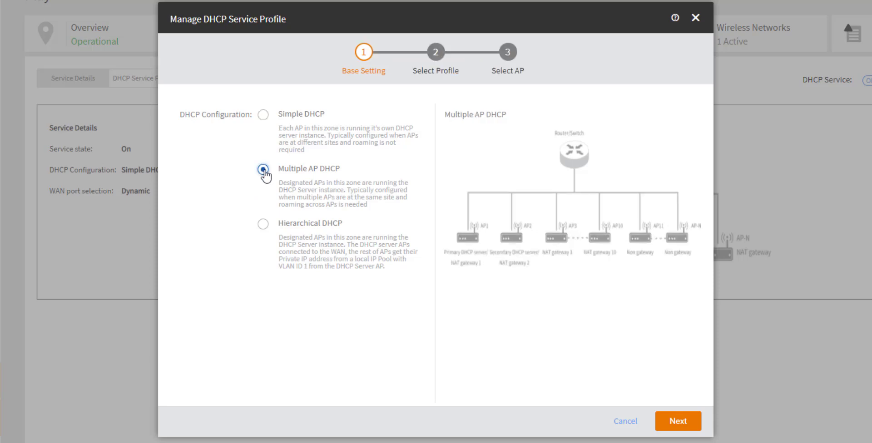
{"action": "left_click", "coordinate": [264, 225]}
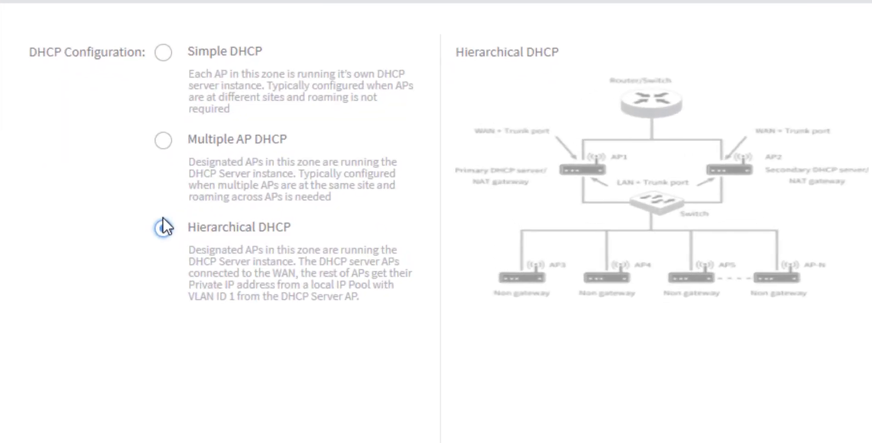
{"action": "left_click", "coordinate": [165, 147]}
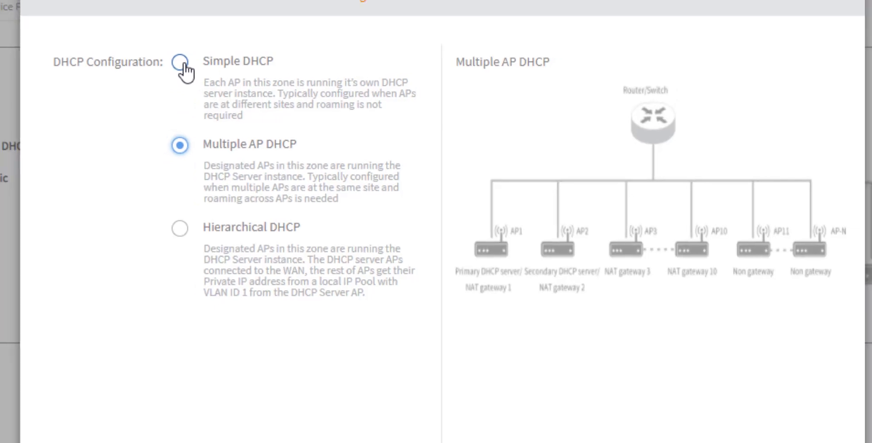
{"action": "left_click", "coordinate": [164, 53]}
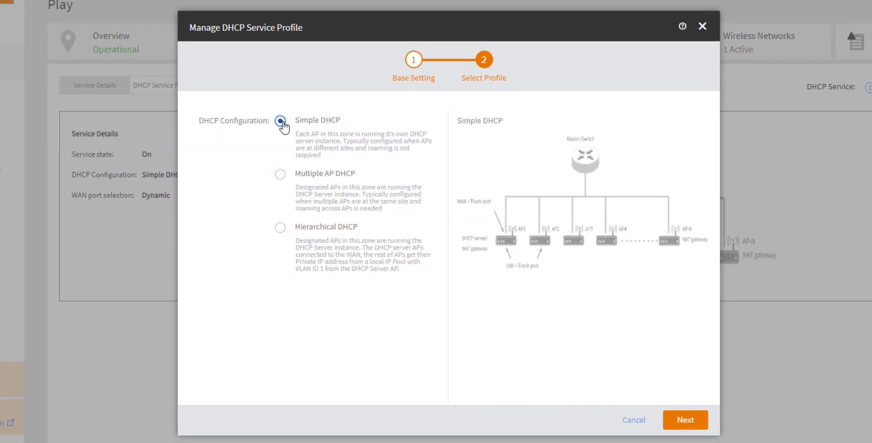
{"action": "left_click", "coordinate": [686, 422]}
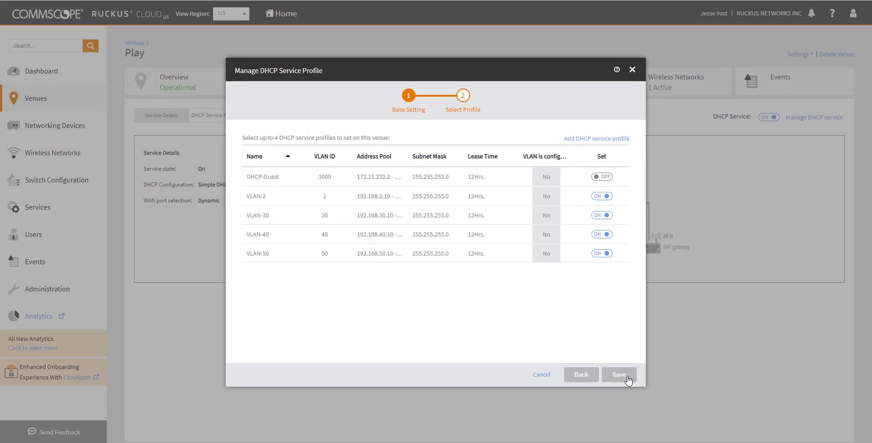
{"action": "left_click", "coordinate": [686, 420]}
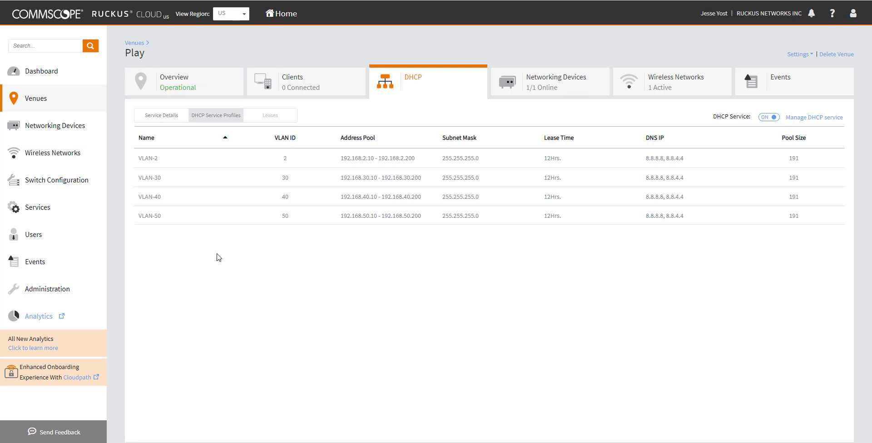
- Examine the Home Network venue's DHCP service details and the availability of its DHCP service switch
{"action": "left_click", "coordinate": [36, 103]}
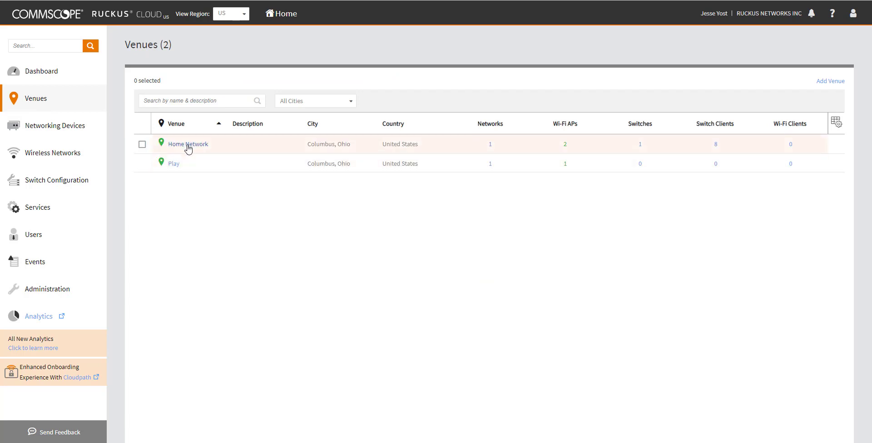
{"action": "left_click", "coordinate": [185, 146]}
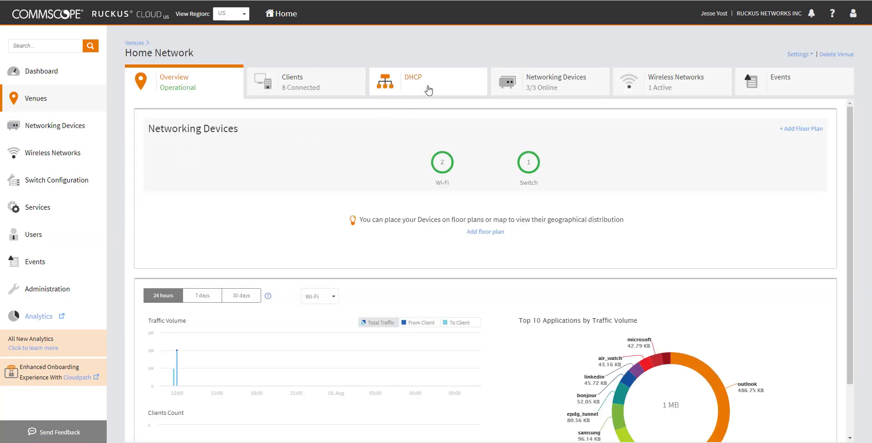
{"action": "left_click", "coordinate": [429, 84]}
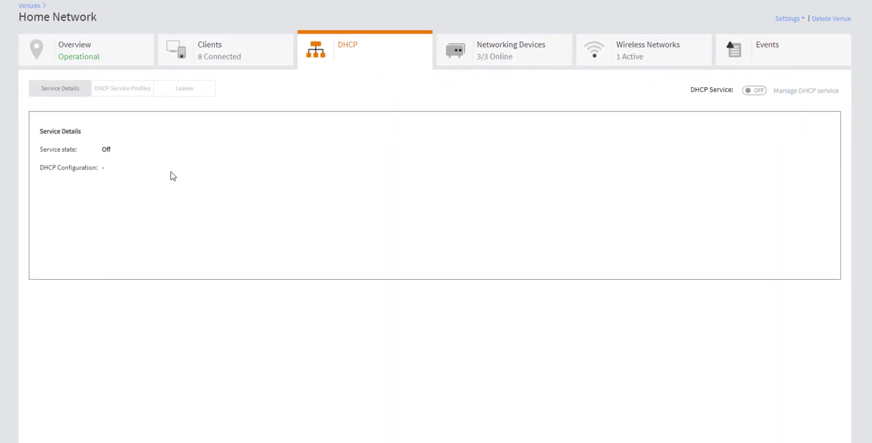
{"action": "mouse_move", "coordinate": [755, 91]}
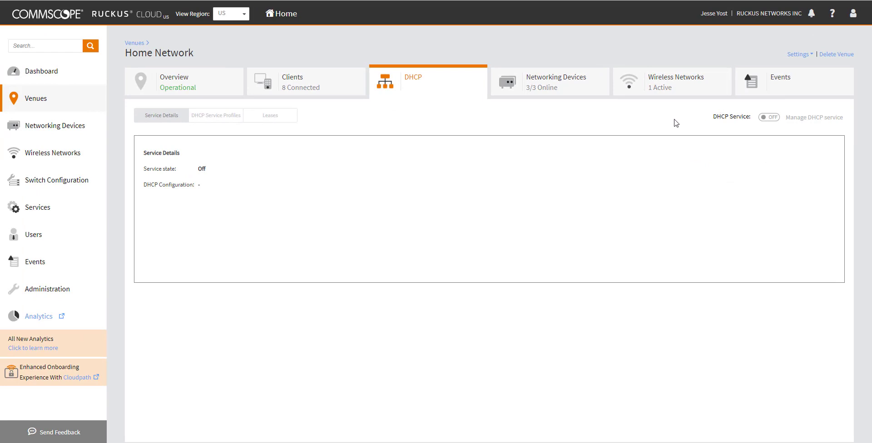
{"action": "mouse_move", "coordinate": [772, 116]}
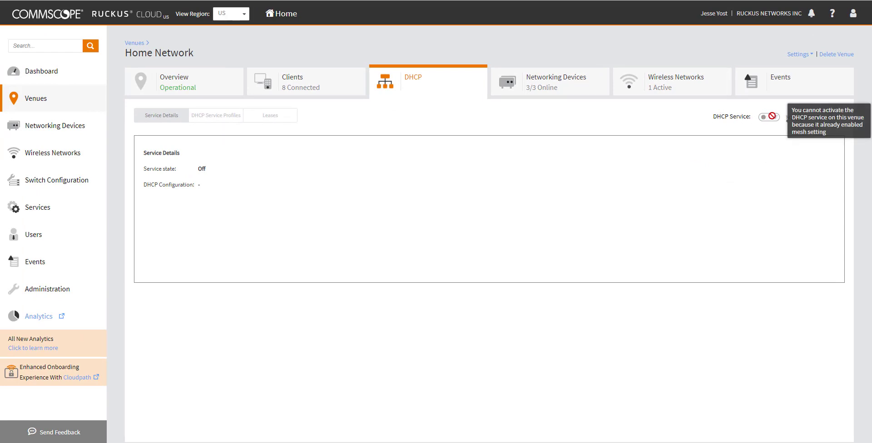